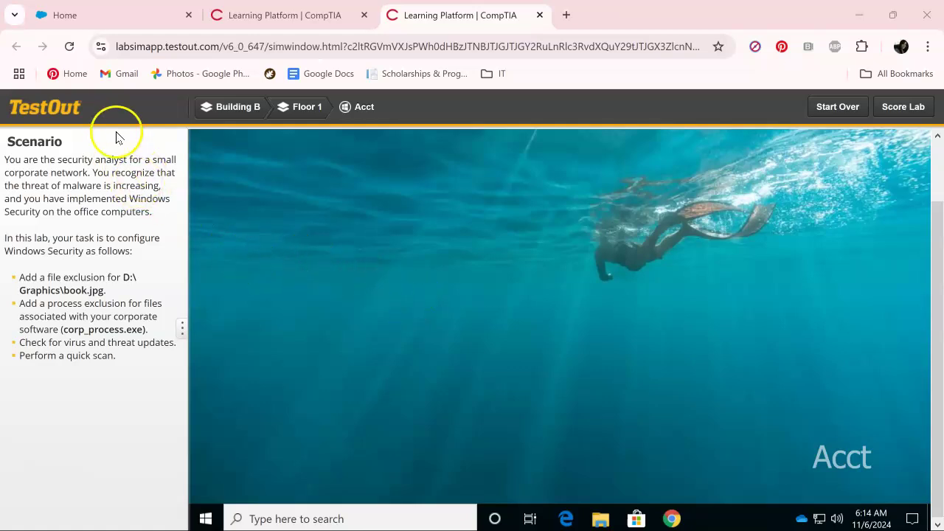
# Search the lab computer for 'de' so Windows Security is listed in the results.
pyautogui.click(384, 305)
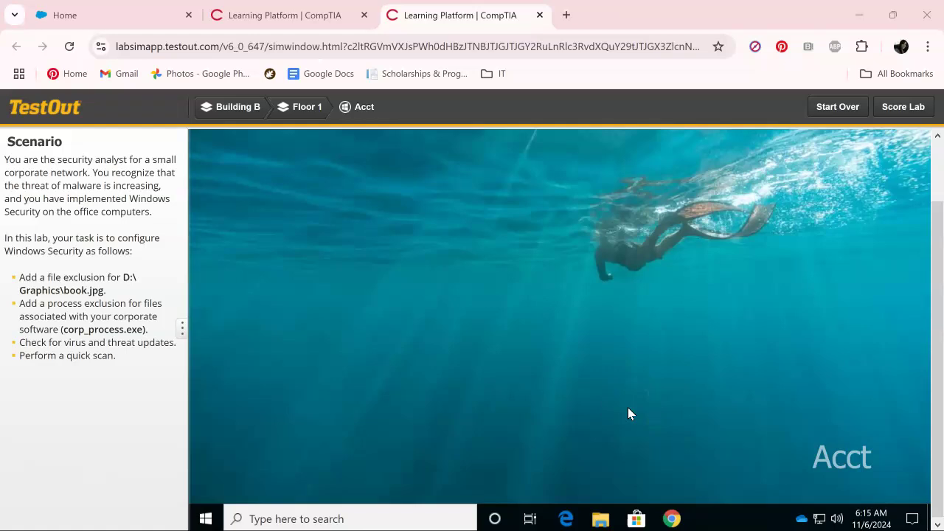
pyautogui.click(300, 518)
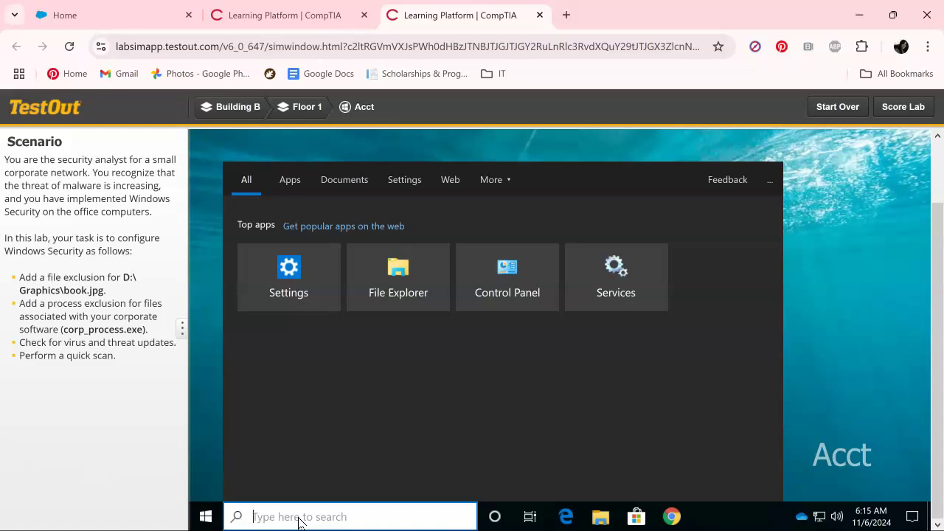
pyautogui.write('de')
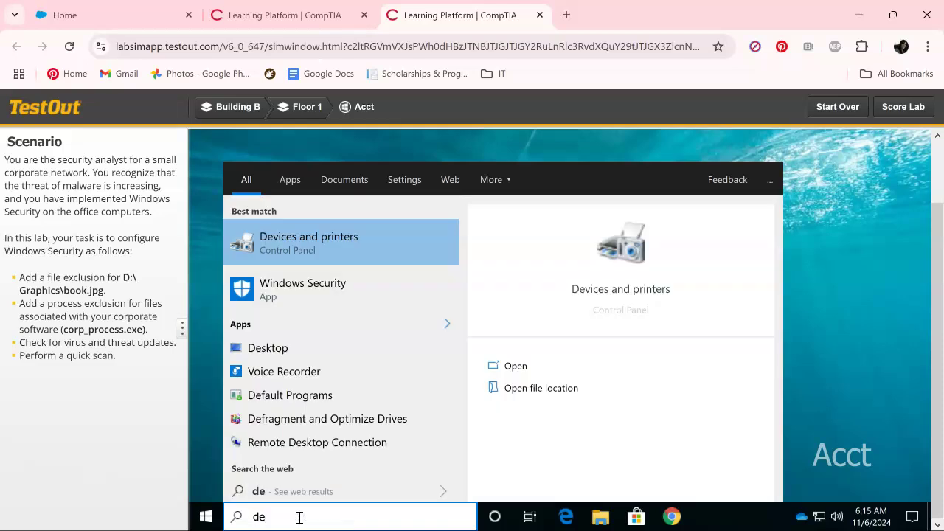
pyautogui.press('BackSpace')
pyautogui.press('BackSpace')
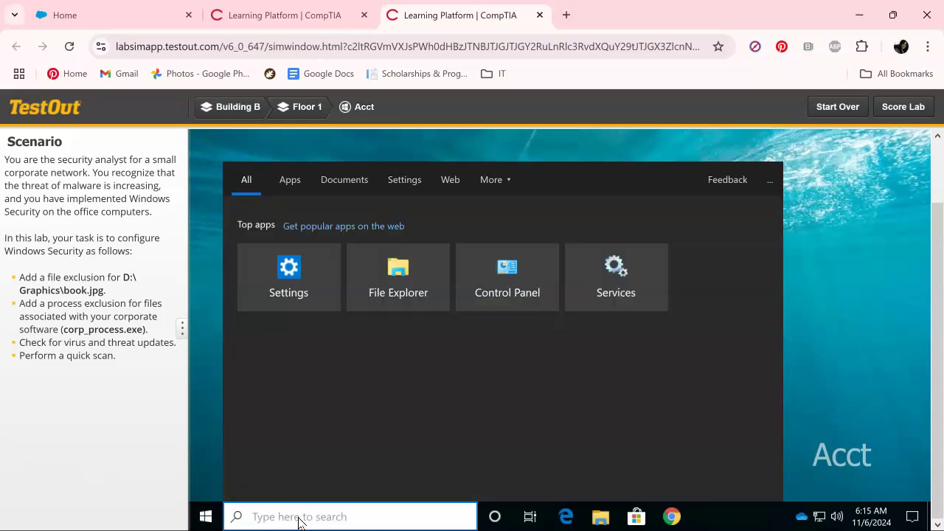
pyautogui.write('wind')
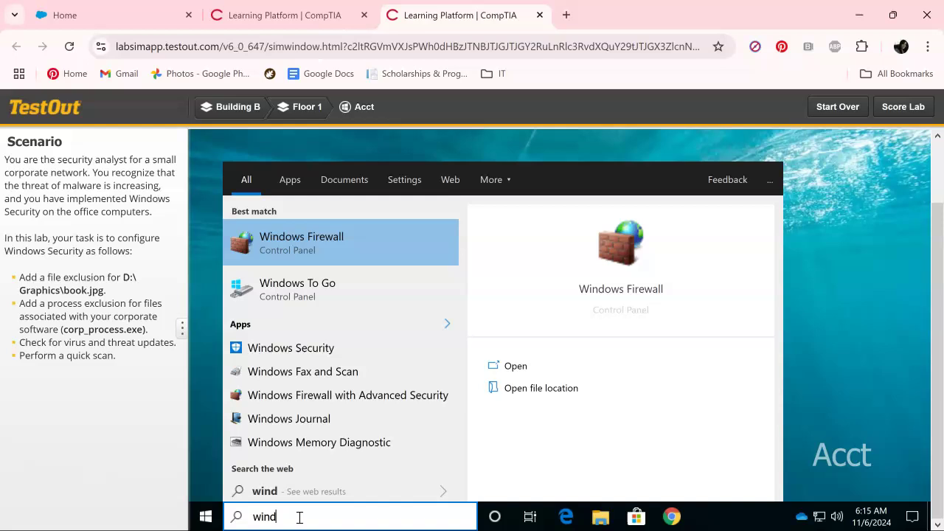
pyautogui.write('ows')
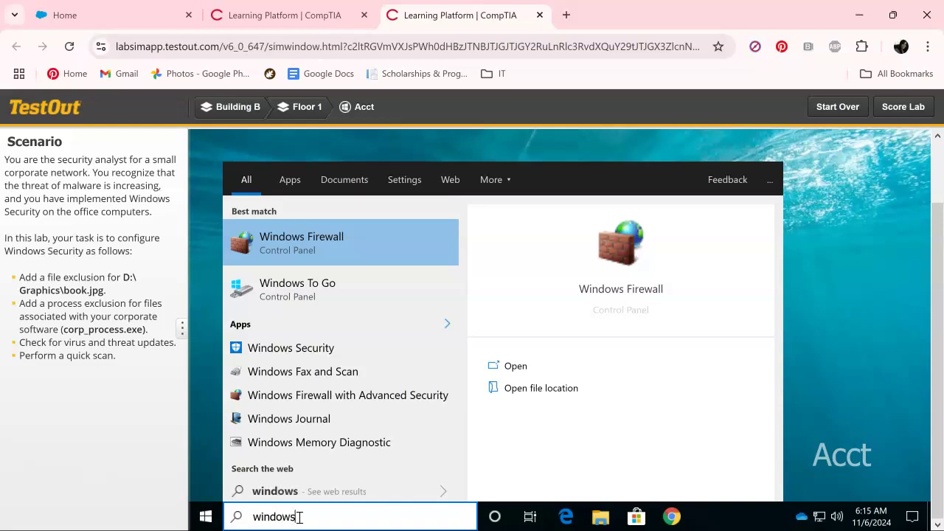
pyautogui.press('BackSpace')
pyautogui.press('BackSpace')
pyautogui.press('BackSpace')
pyautogui.press('BackSpace')
pyautogui.press('BackSpace')
pyautogui.press('BackSpace')
pyautogui.press('BackSpace')
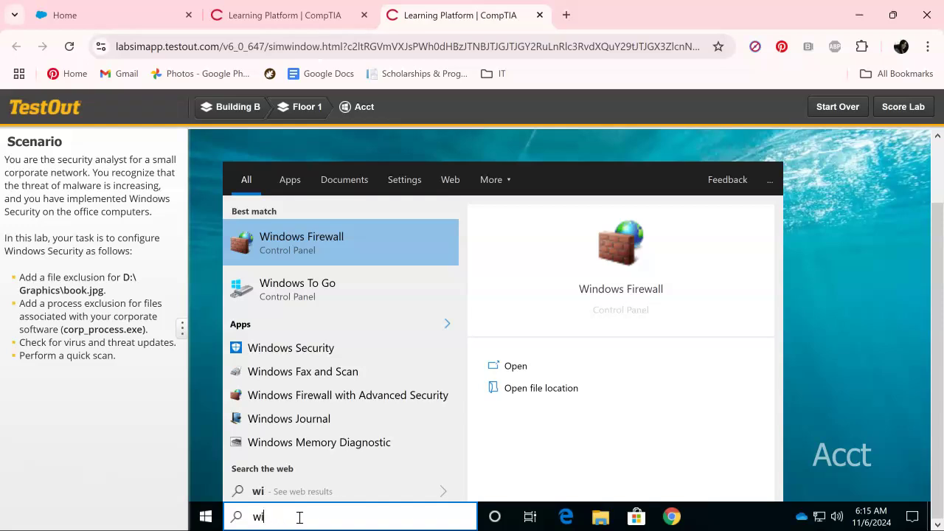
pyautogui.write('de')
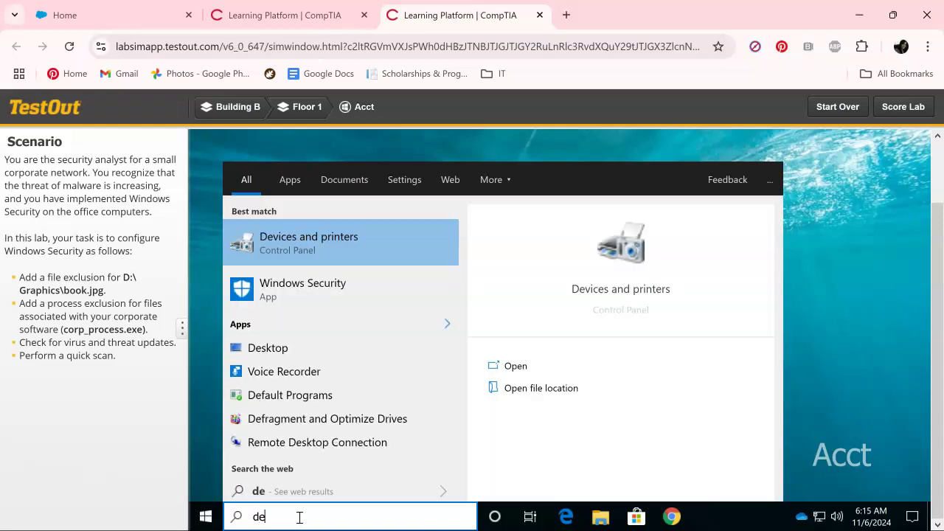
# Launch Windows Security and go to Virus & threat protection.
pyautogui.click(305, 289)
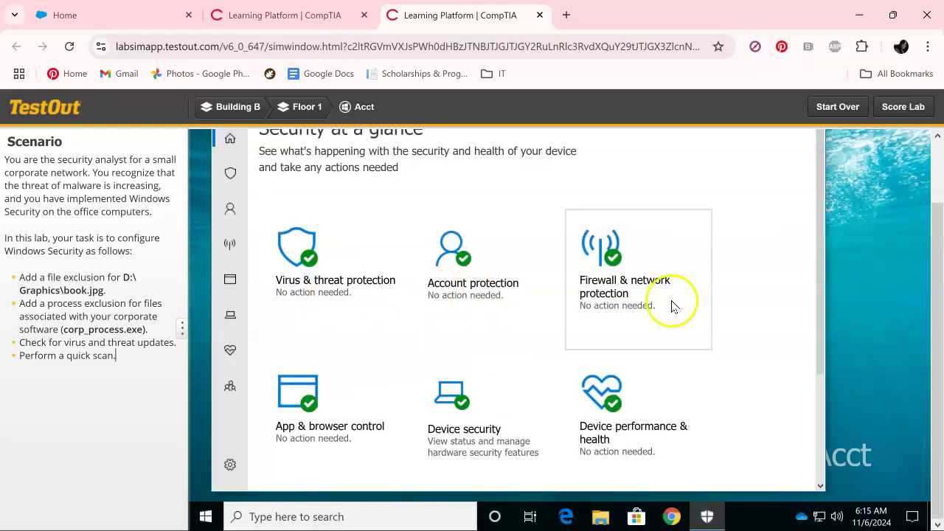
pyautogui.scroll(1, 939, 307)
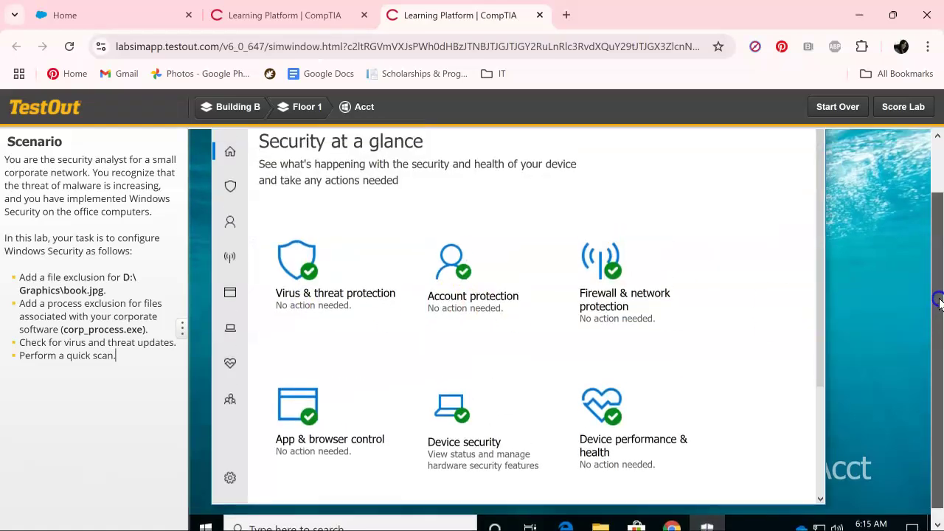
pyautogui.click(303, 299)
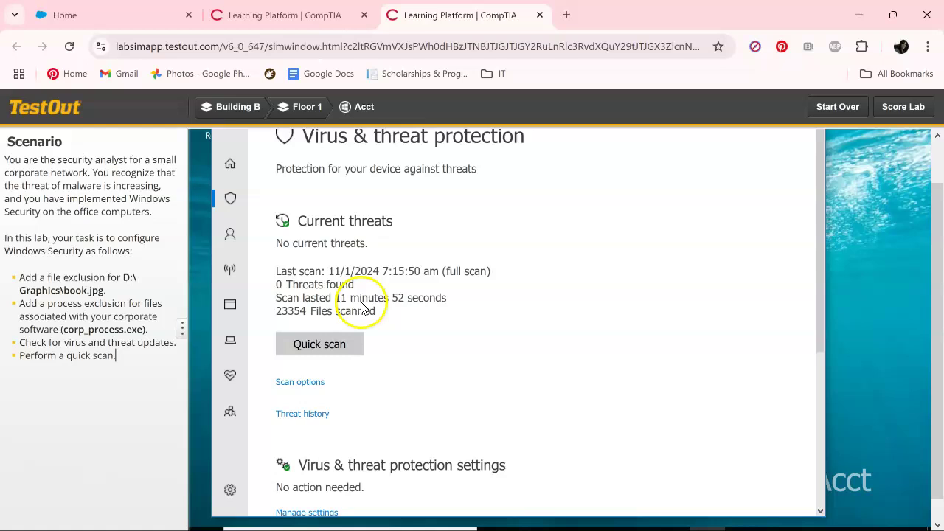
pyautogui.scroll(-2, 427, 312)
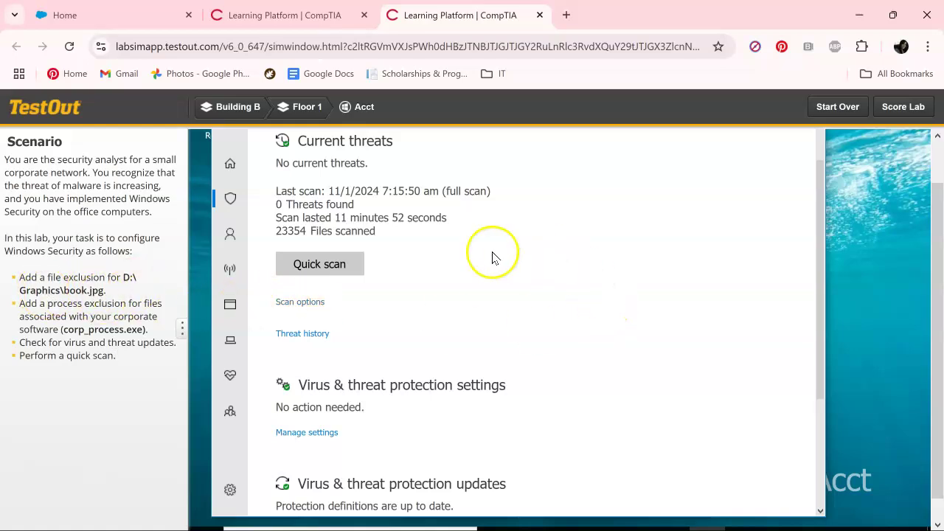
# Open the Virus & threat protection settings and scroll down to the Exclusions section.
pyautogui.click(306, 432)
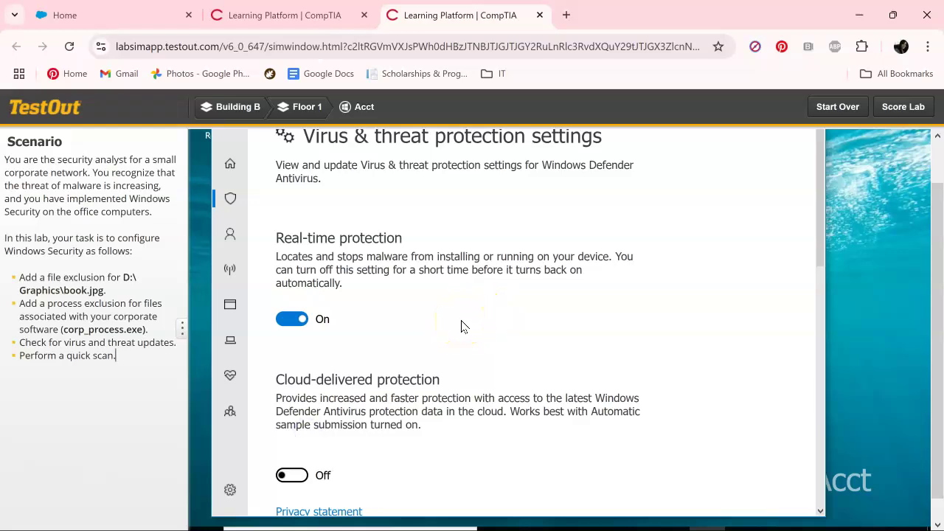
pyautogui.scroll(-1, 462, 326)
pyautogui.scroll(-2, 462, 326)
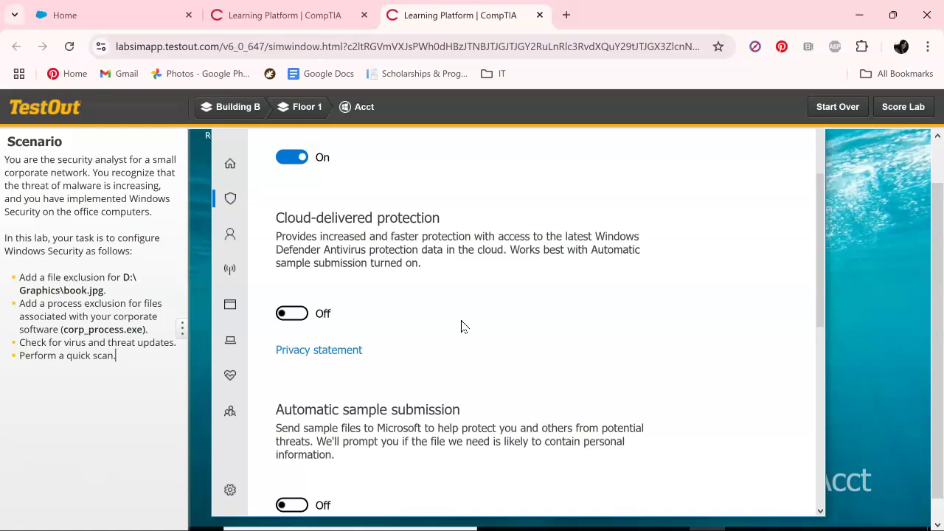
pyautogui.scroll(-2, 462, 326)
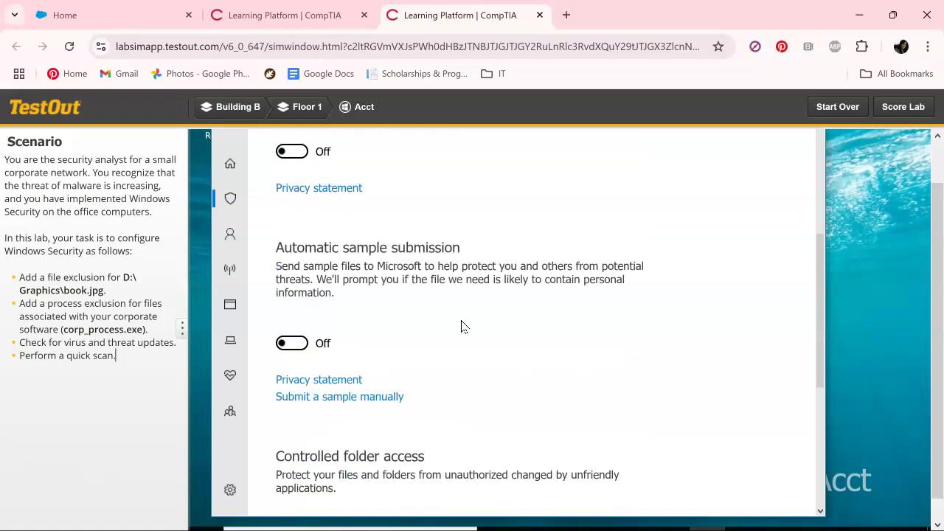
pyautogui.scroll(-2, 462, 326)
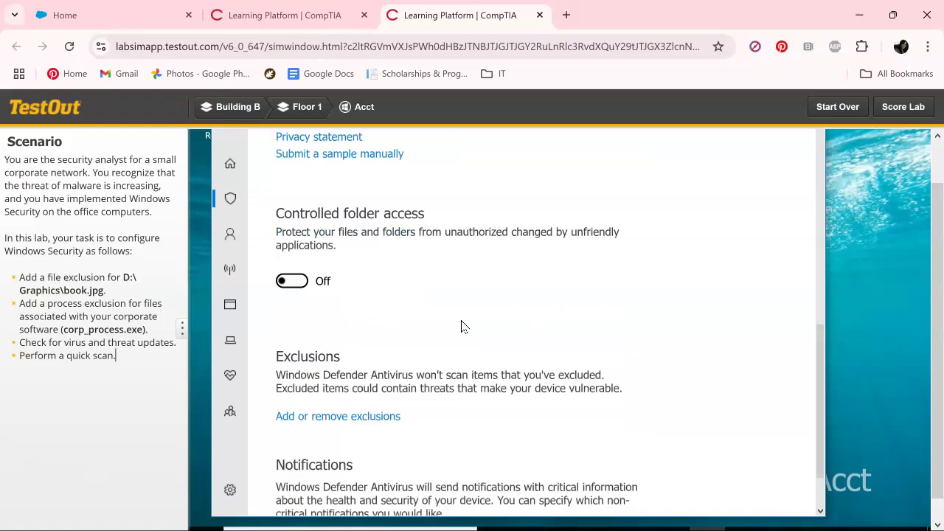
pyautogui.scroll(-1, 462, 326)
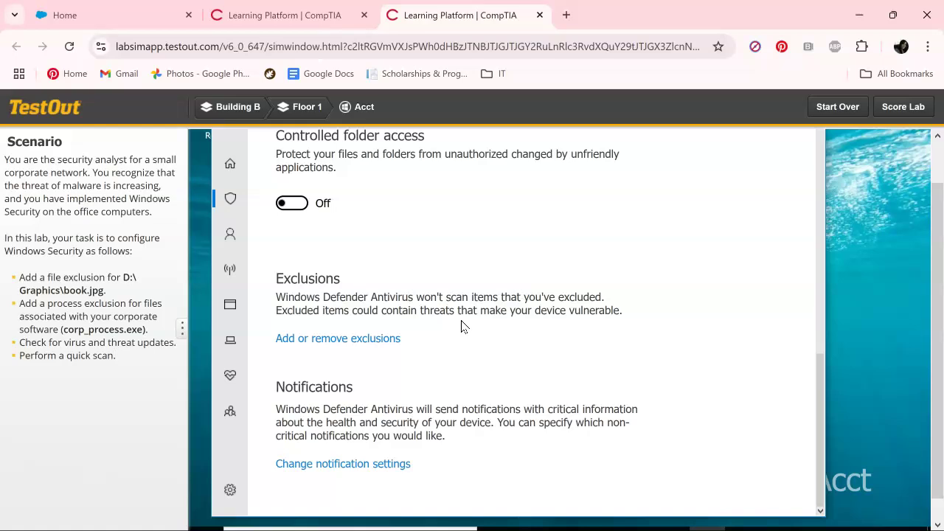
# Add a File exclusion for D:\Graphics\book.jpg.
pyautogui.click(368, 341)
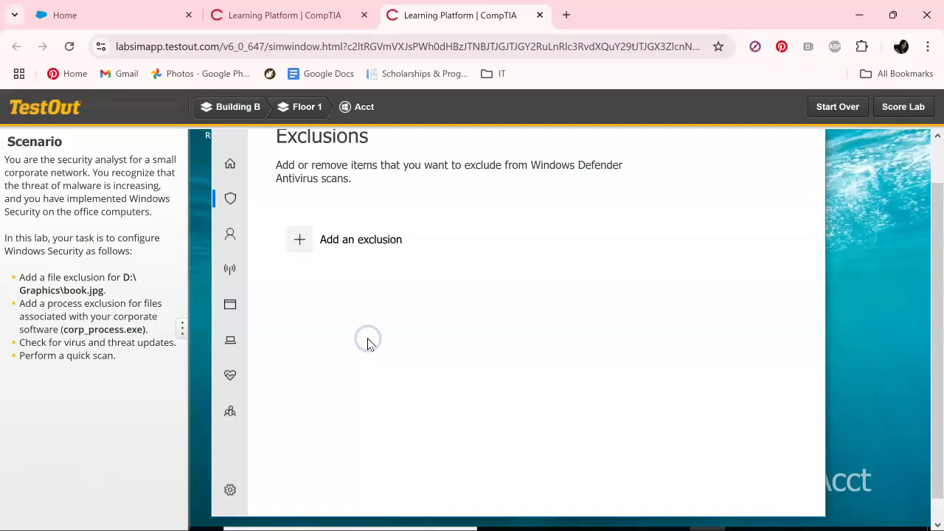
pyautogui.click(361, 243)
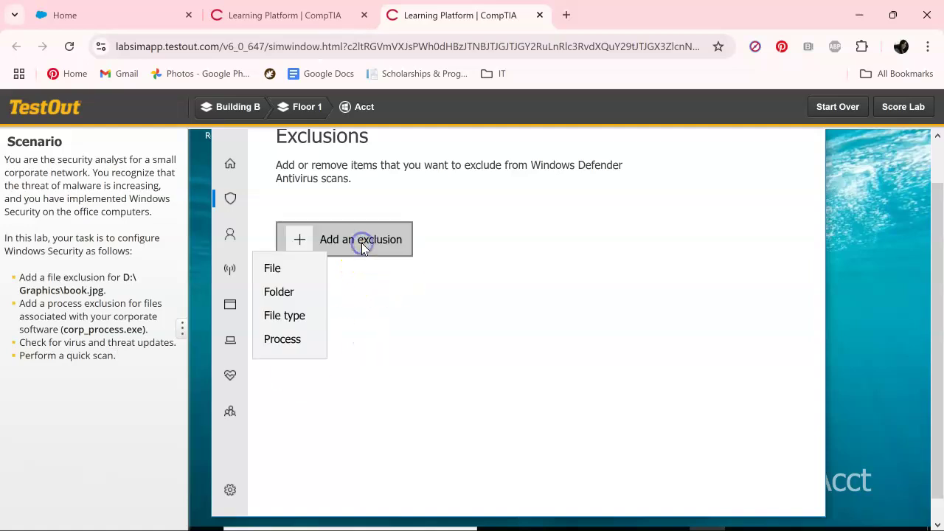
pyautogui.click(272, 270)
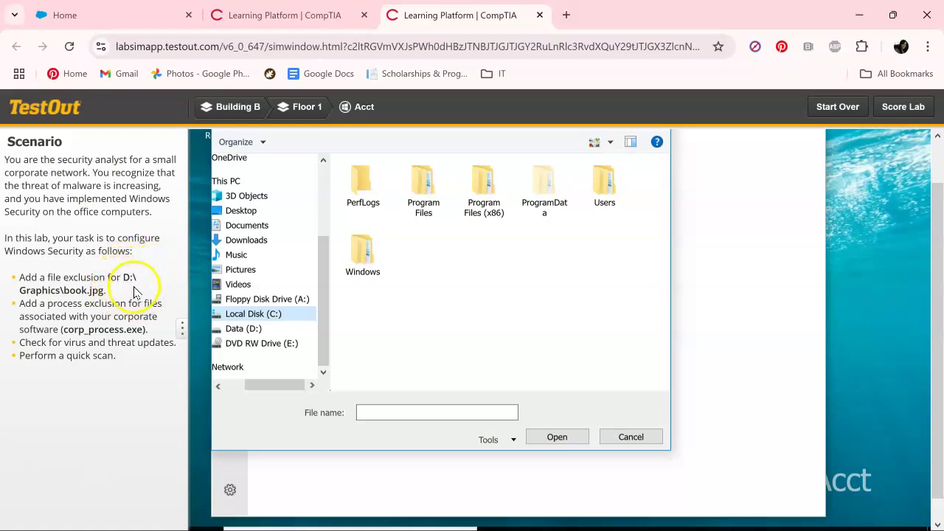
pyautogui.click(246, 329)
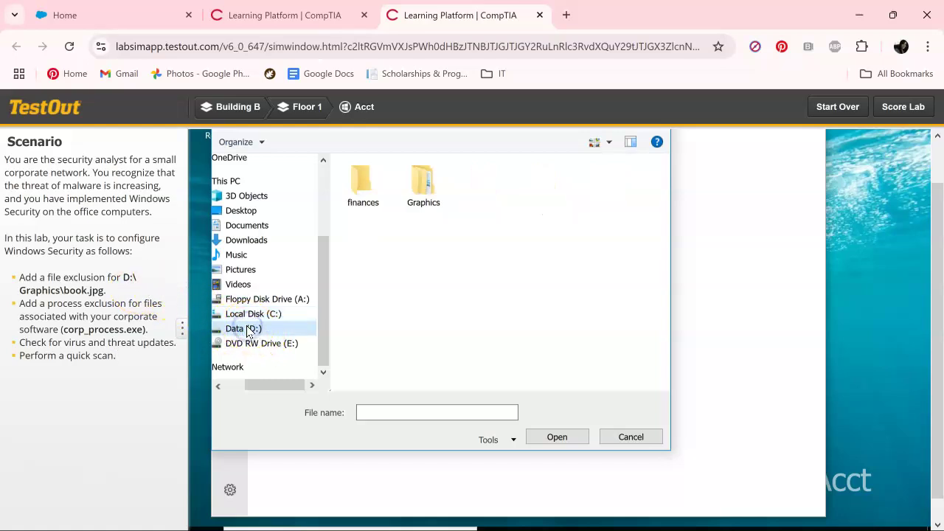
pyautogui.doubleClick(431, 186)
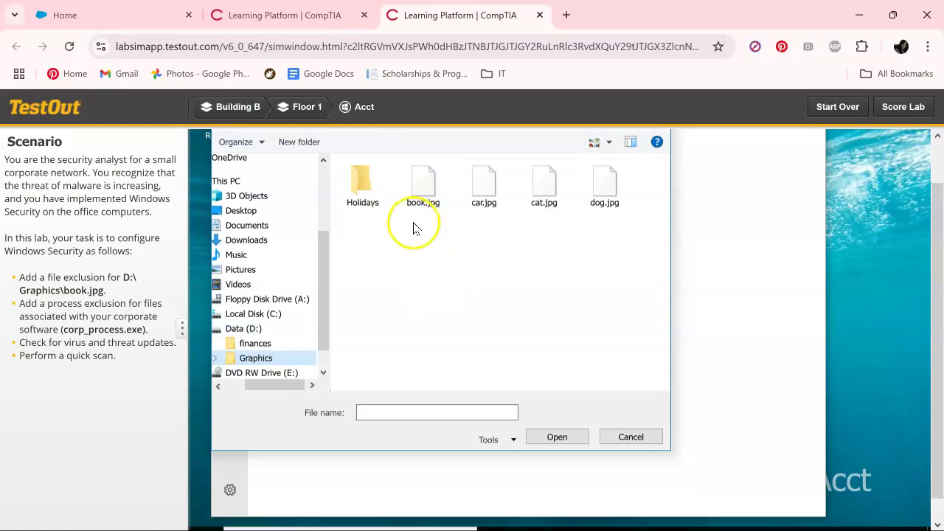
pyautogui.click(422, 192)
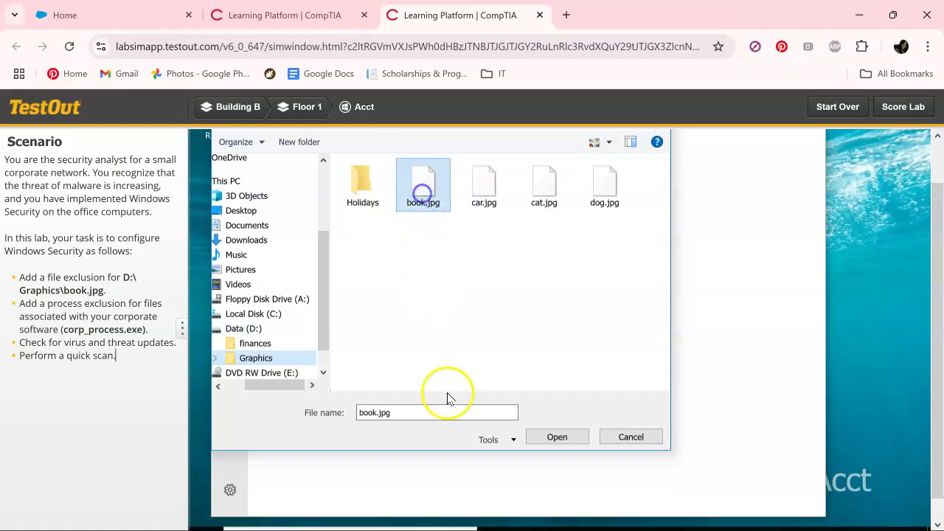
pyautogui.click(554, 437)
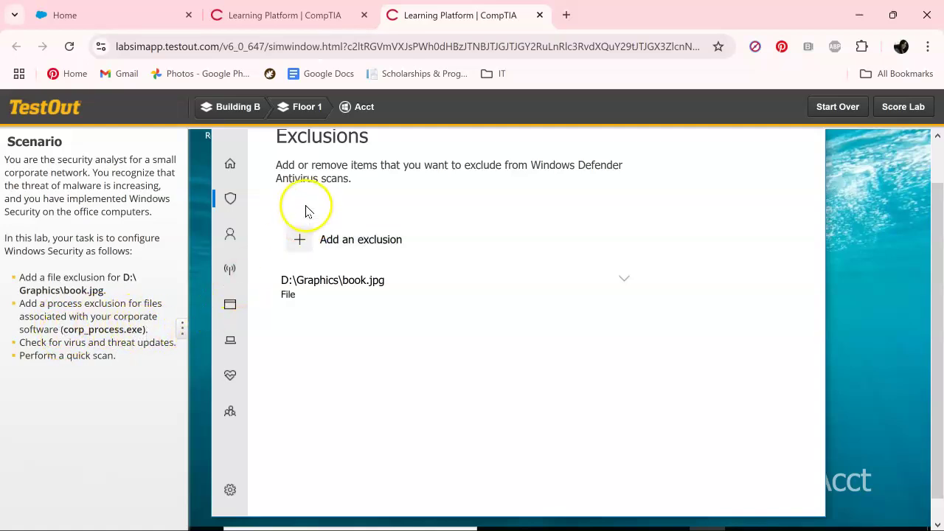
# Add a Process exclusion for corp_process.exe, pasting the name copied from the scenario.
pyautogui.click(323, 242)
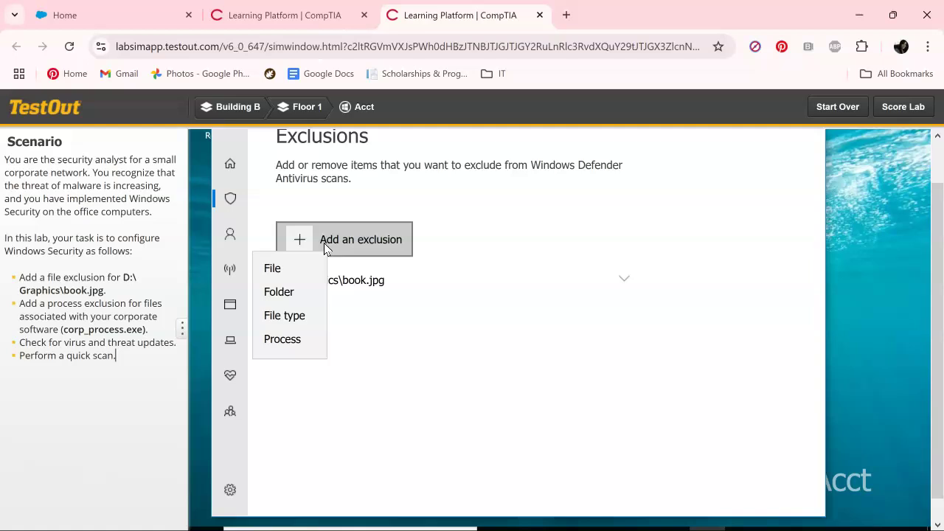
pyautogui.click(309, 245)
pyautogui.click(283, 339)
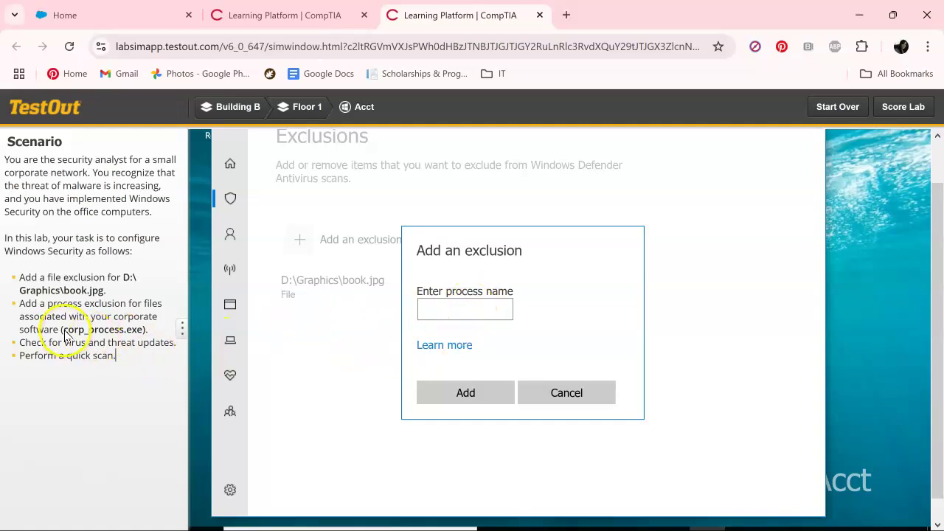
pyautogui.moveTo(65, 334); pyautogui.dragTo(140, 332)
pyautogui.hotkey('ctrl', 'c')
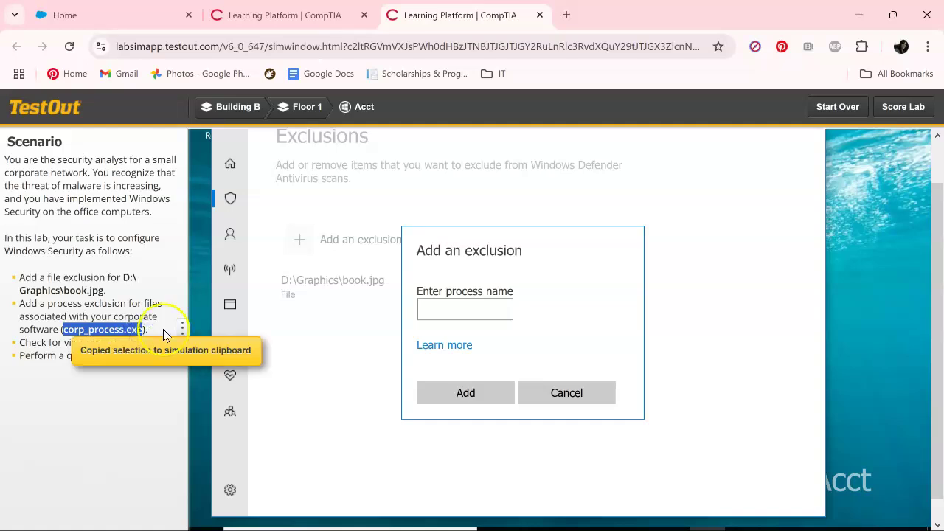
pyautogui.click(438, 306)
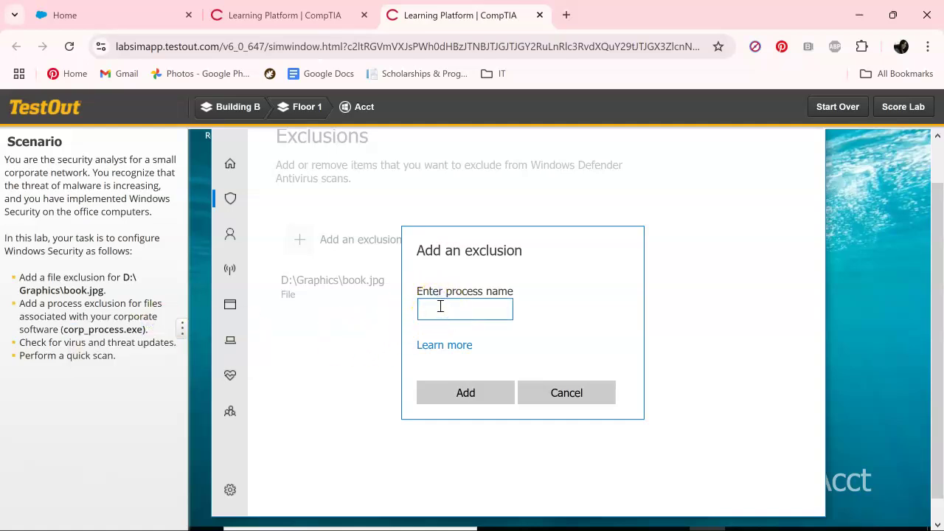
pyautogui.hotkey('ctrl', 'v')
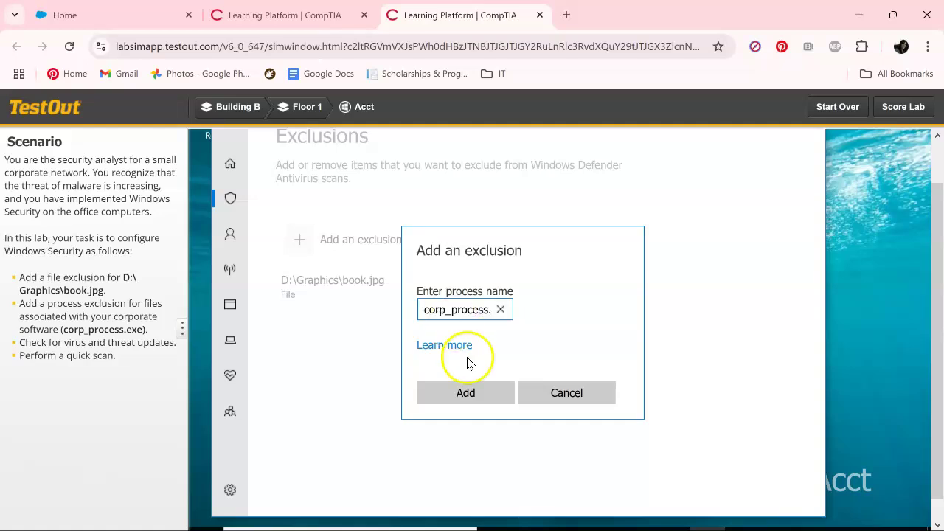
pyautogui.click(483, 395)
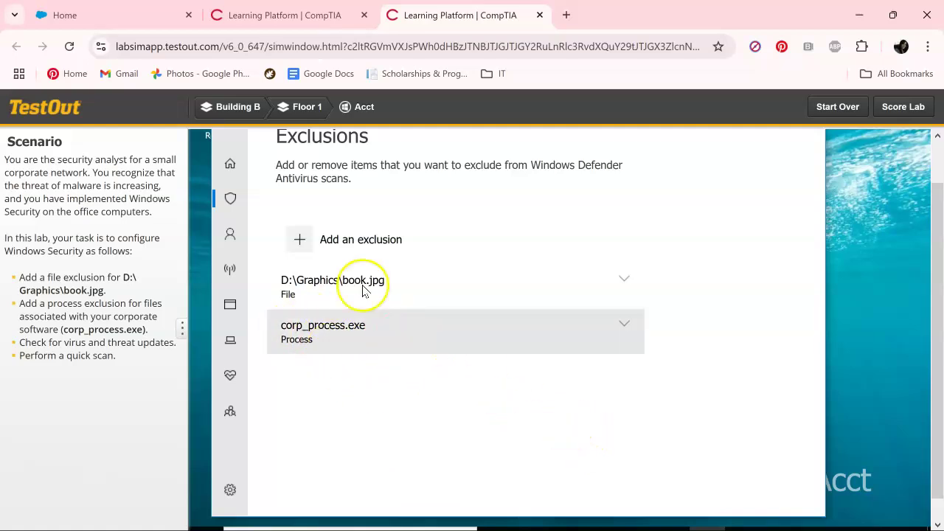
# Check for protection updates, bringing security intelligence to version 1.229.508.0.
pyautogui.click(231, 201)
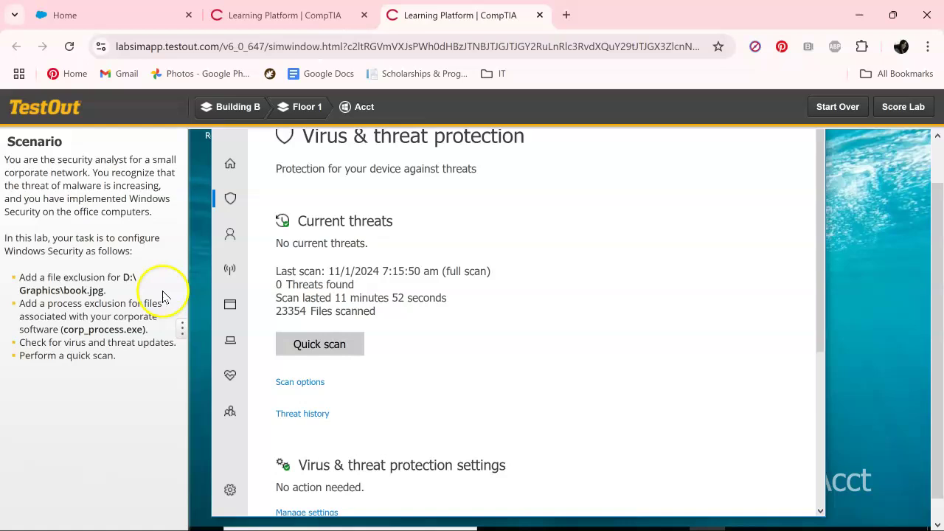
pyautogui.click(144, 357)
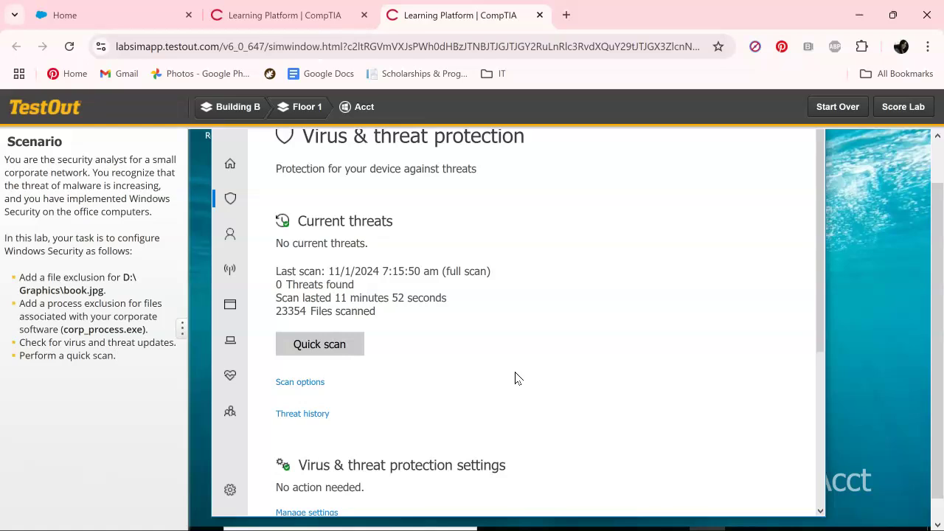
pyautogui.scroll(-2, 515, 378)
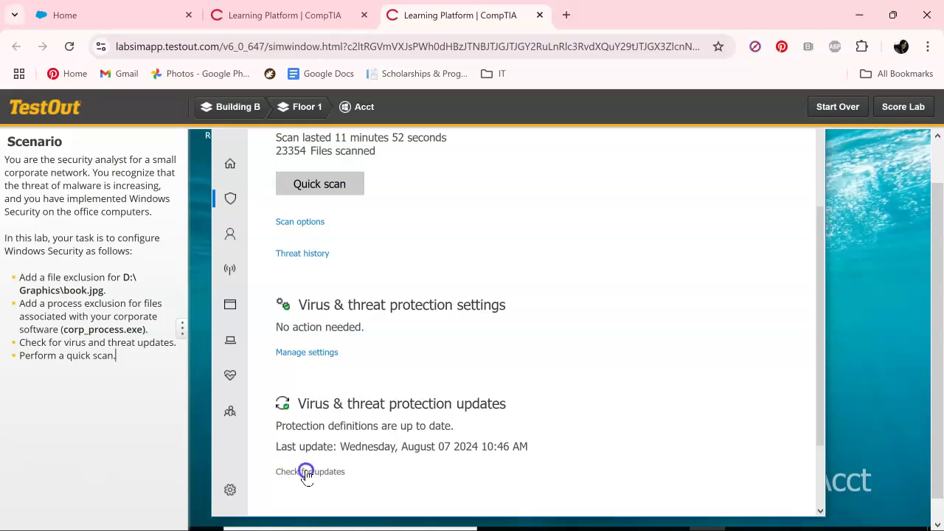
pyautogui.click(308, 472)
pyautogui.scroll(-2, 516, 310)
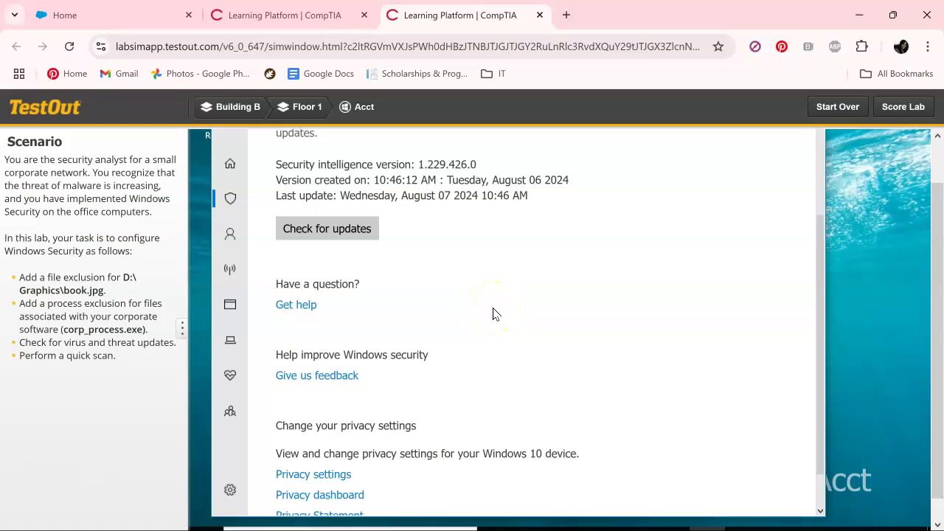
pyautogui.click(363, 230)
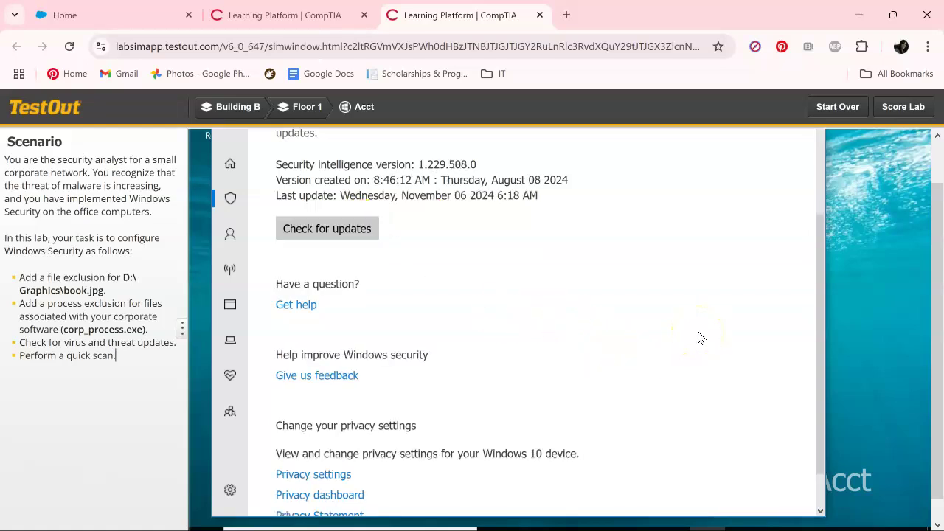
pyautogui.scroll(2, 700, 338)
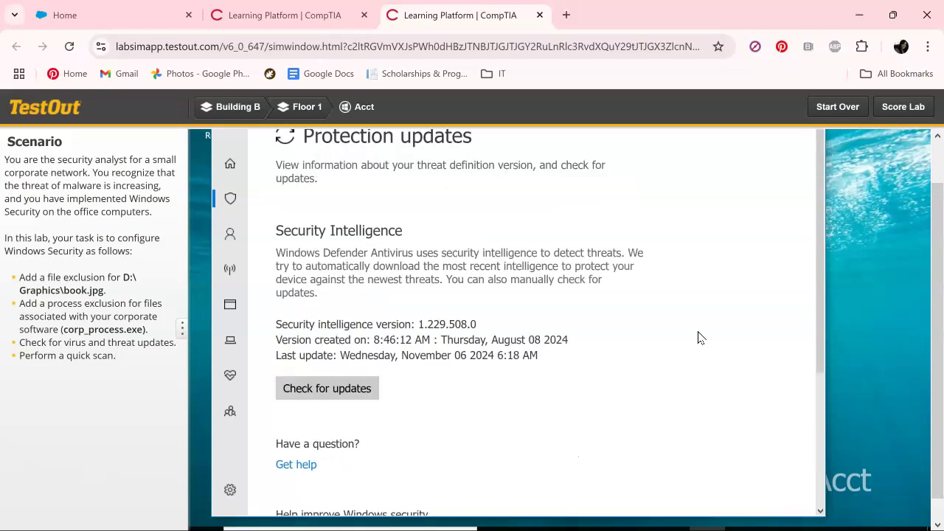
# Run a Quick scan from Virus & threat protection, finding 0 threats in 23354 files.
pyautogui.click(234, 199)
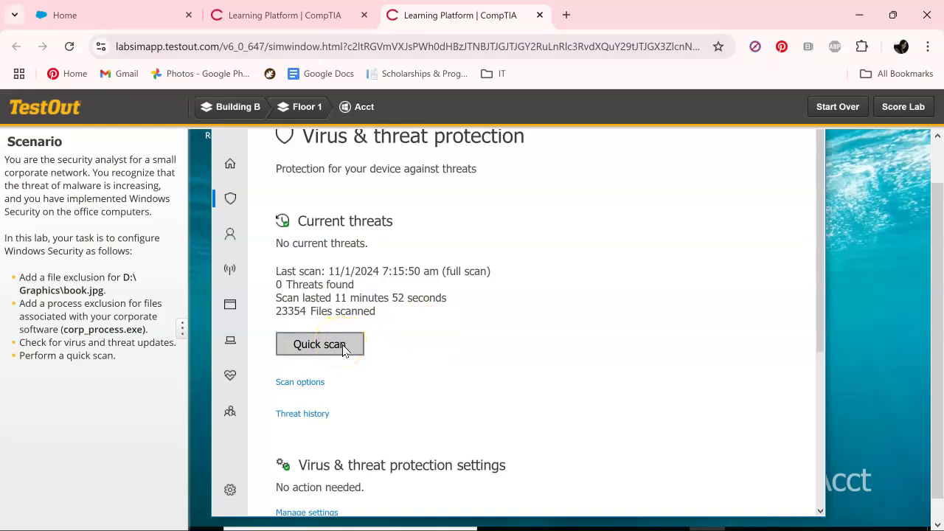
pyautogui.click(319, 345)
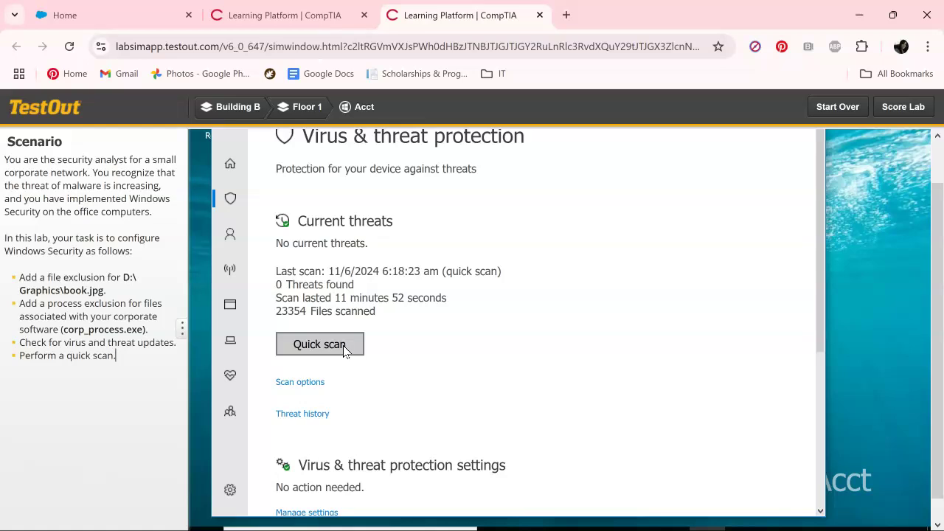
pyautogui.click(912, 109)
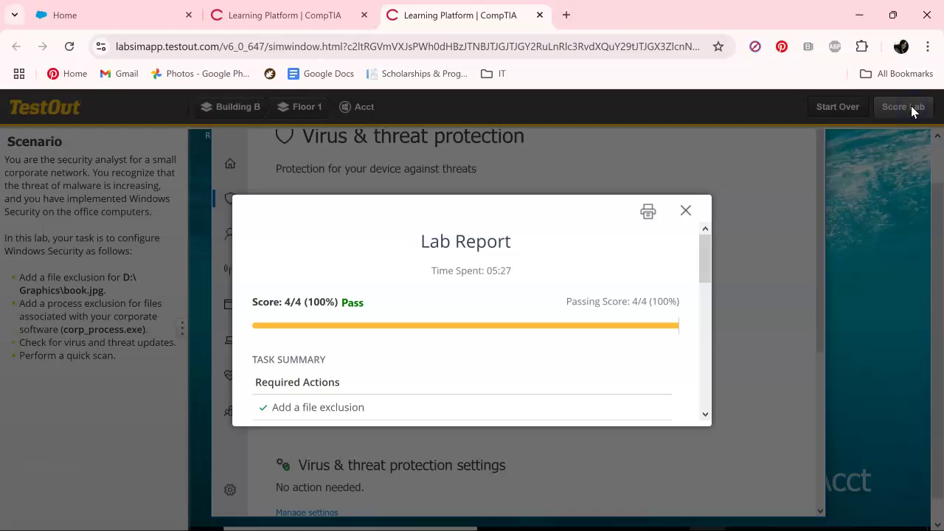
pyautogui.scroll(-3, 368, 346)
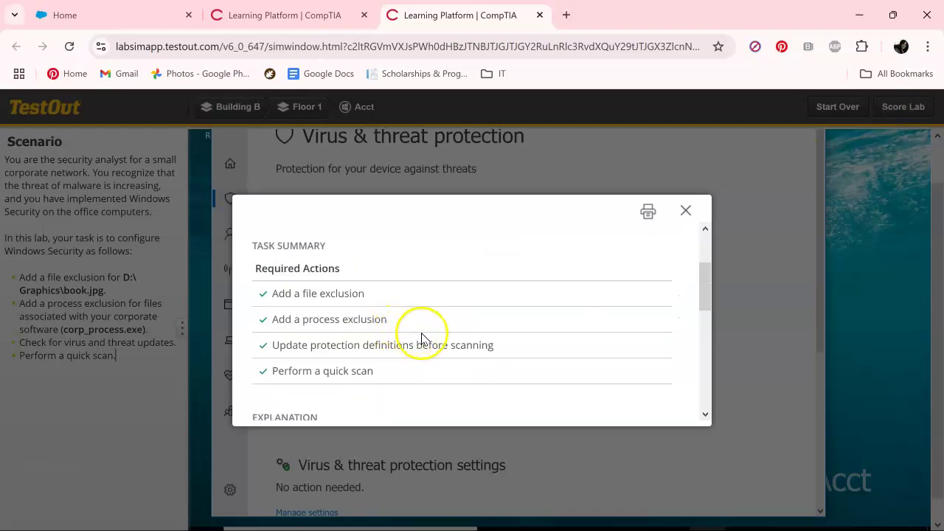
pyautogui.scroll(-4, 512, 326)
pyautogui.scroll(-5, 514, 324)
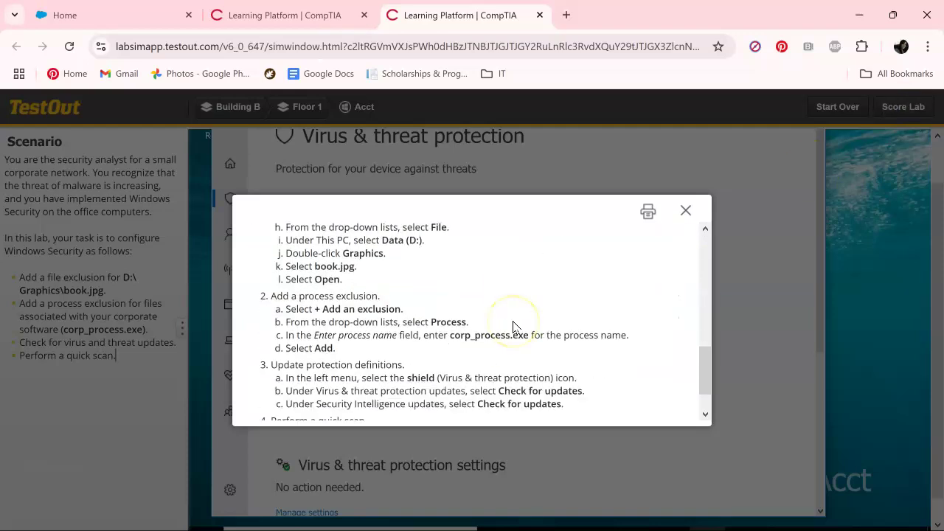
pyautogui.click(511, 329)
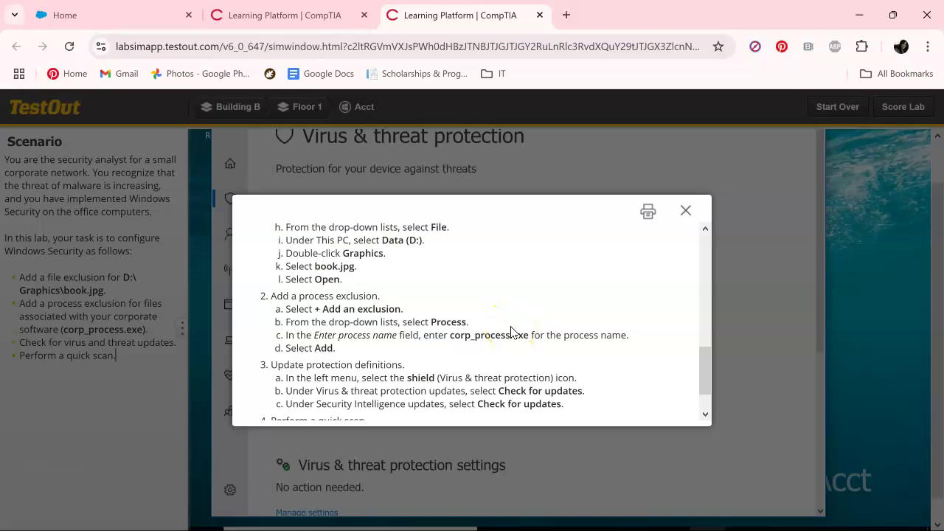